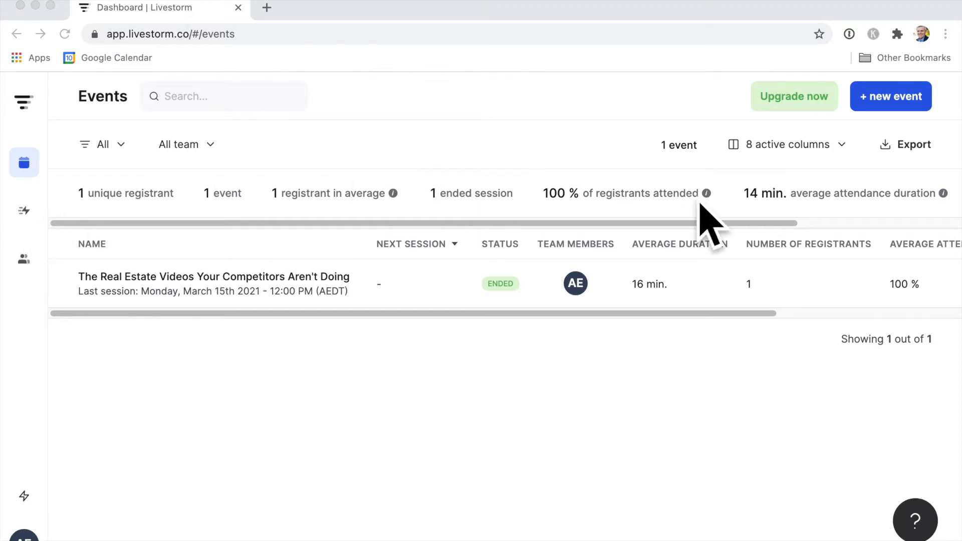
# - Start a new event named "What Videos Should Consultants Create?" and allow only team members & guest speakers to speak
pyautogui.click(902, 105)
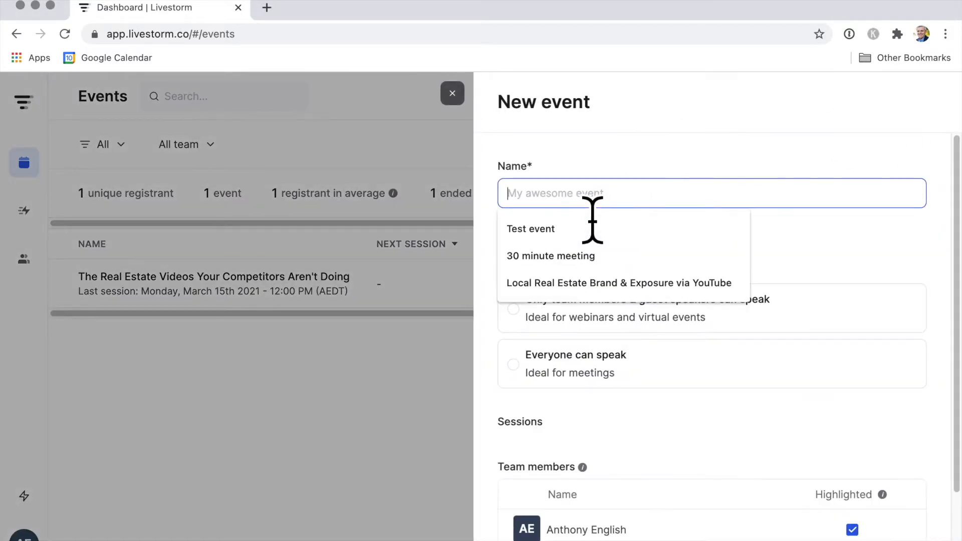
pyautogui.write('What Videos Should Consultants Create?')
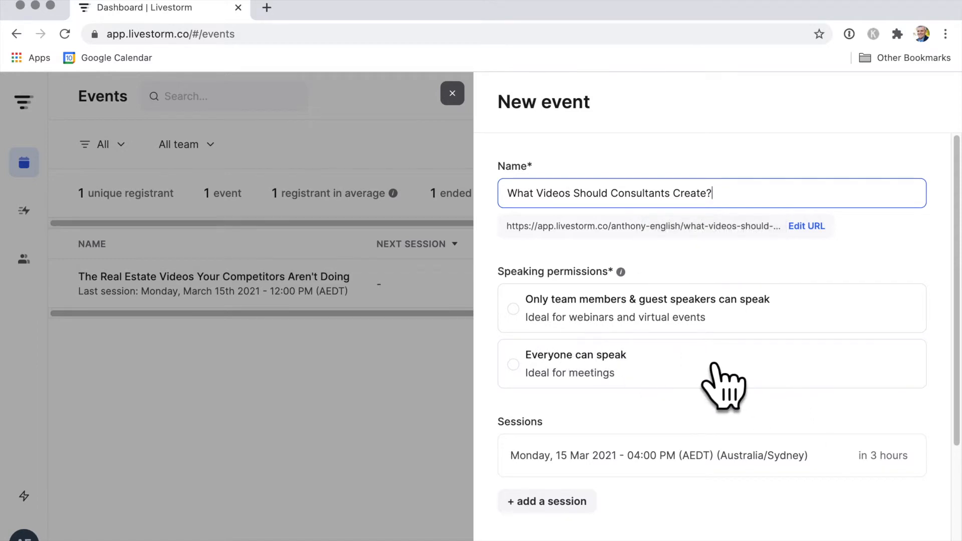
pyautogui.click(535, 329)
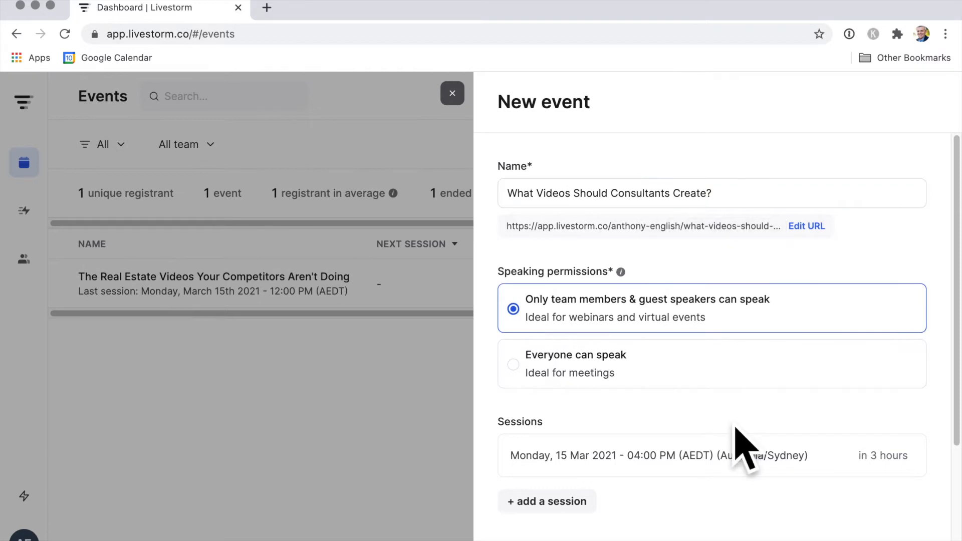
# - Check the new event's name, speaking permissions, session and team members, and create the event
pyautogui.scroll(-3, 746, 446)
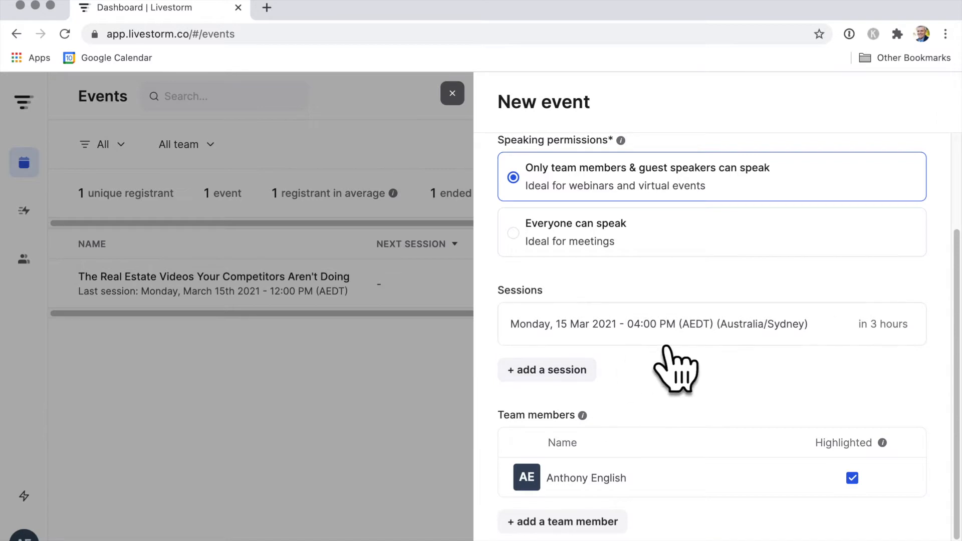
pyautogui.scroll(-1, 747, 161)
pyautogui.scroll(4, 709, 333)
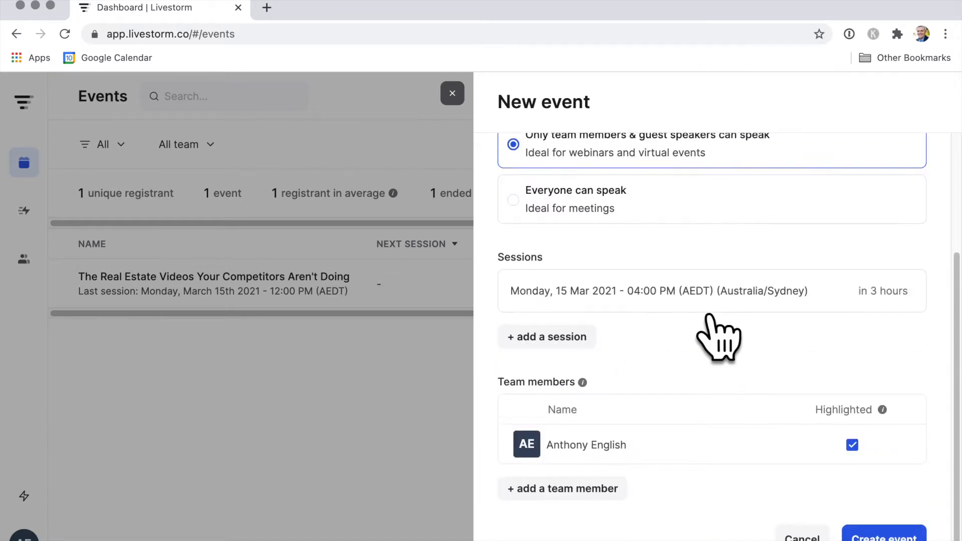
pyautogui.scroll(-3, 645, 290)
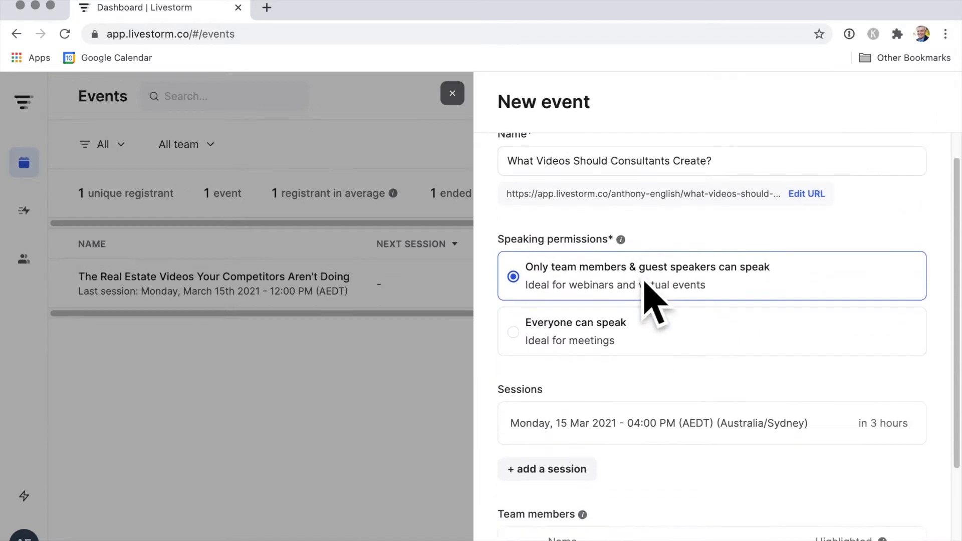
pyautogui.scroll(3, 672, 311)
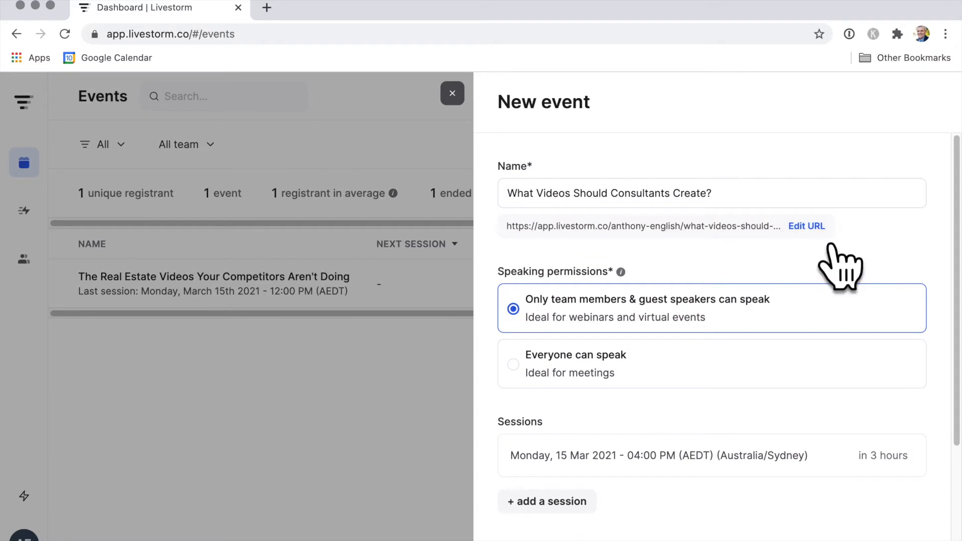
pyautogui.scroll(-3, 818, 255)
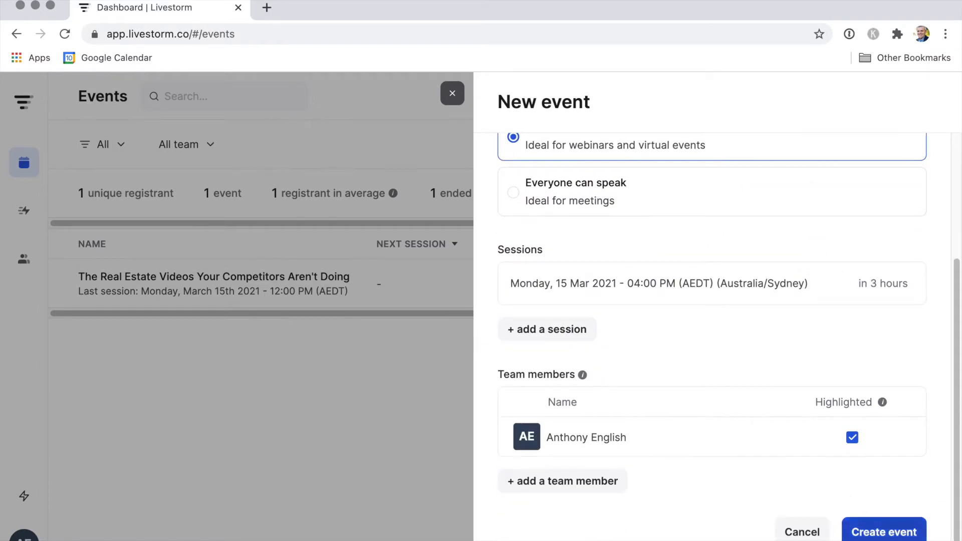
pyautogui.click(895, 531)
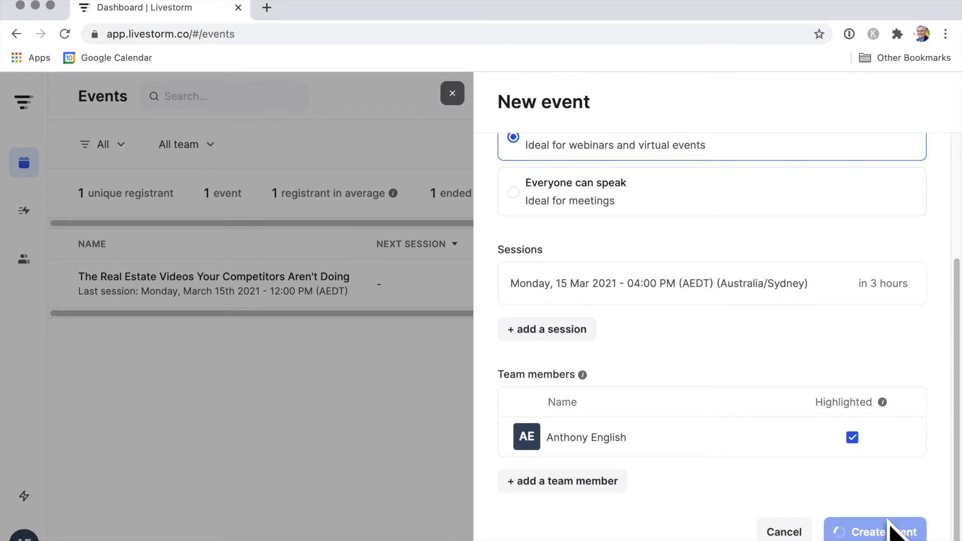
# - Write a three-paragraph event description about which videos build a consulting business, needing no fancy equipment, and suit a consultant's YouTube channel
pyautogui.scroll(-3, 666, 408)
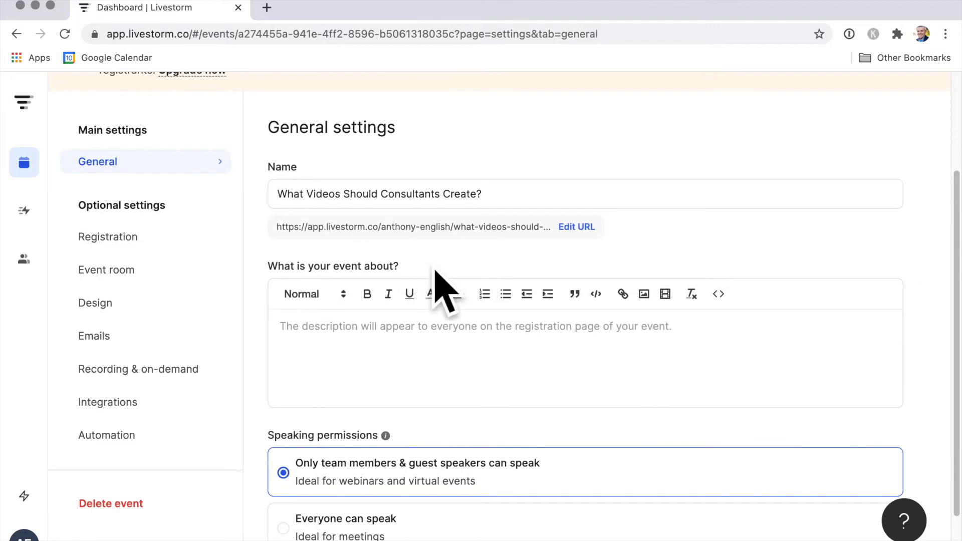
pyautogui.click(399, 354)
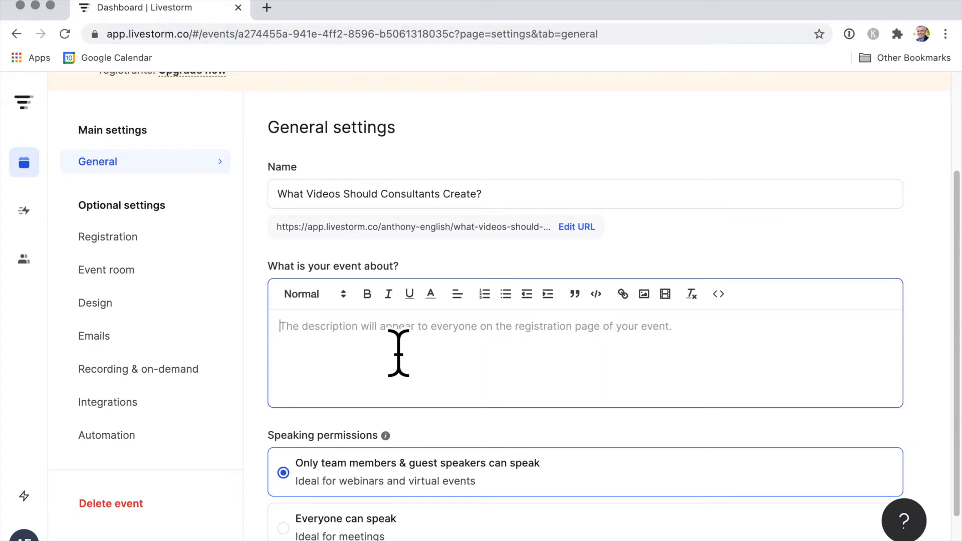
pyautogui.write("You're going to know which videos to create to build your consulting business. You don't need to be a video superstar and you don't need fancy equipment. At the end of this training, you'll know exactly what videos would be suitable for your YouTube channel to build your authority as a consultant.")
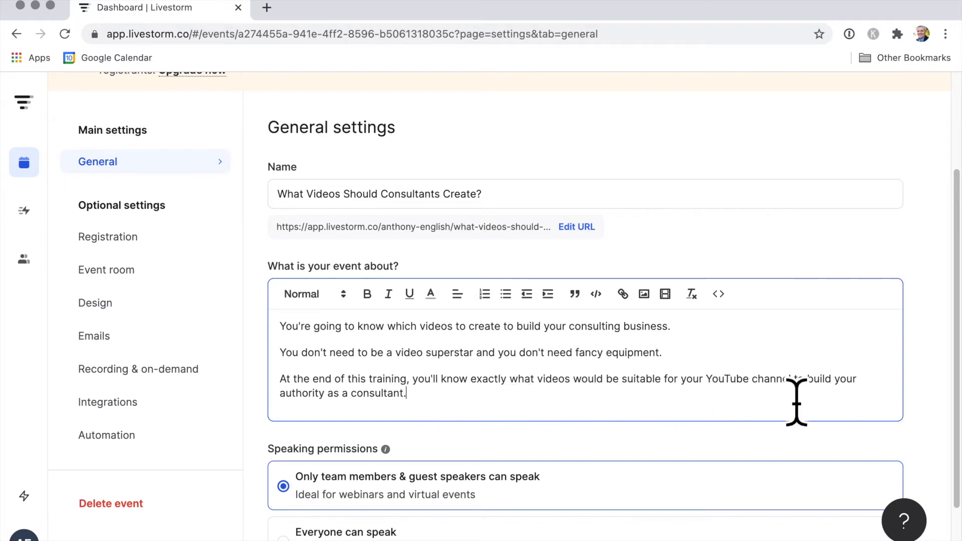
# - Review the general settings and free plan limits, and the event's registration fields, consents and advanced registration settings
pyautogui.scroll(-2, 823, 423)
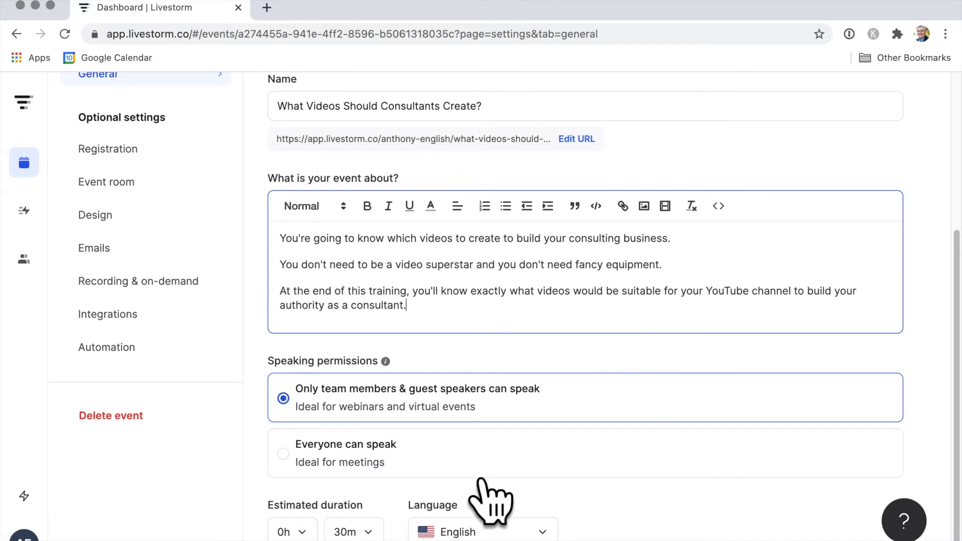
pyautogui.scroll(5, 490, 499)
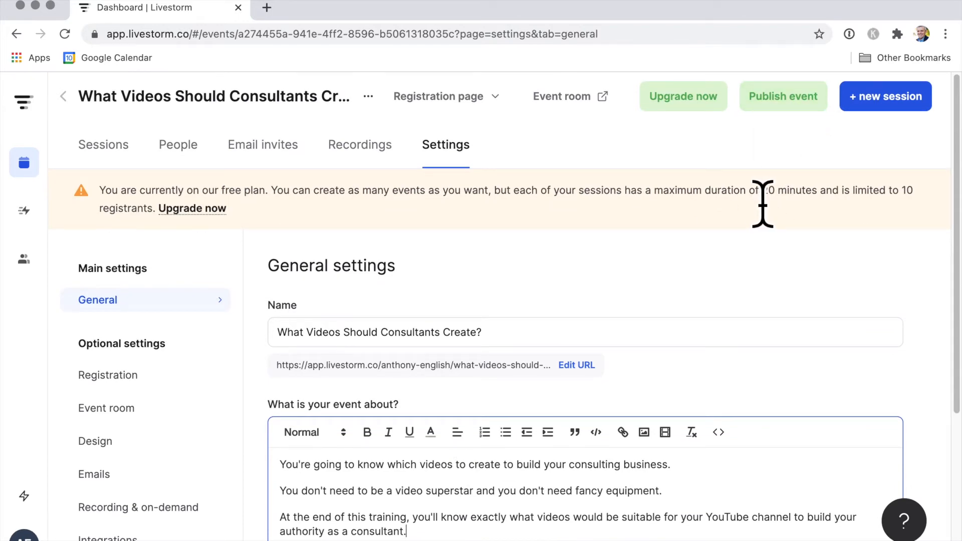
pyautogui.scroll(-5, 763, 204)
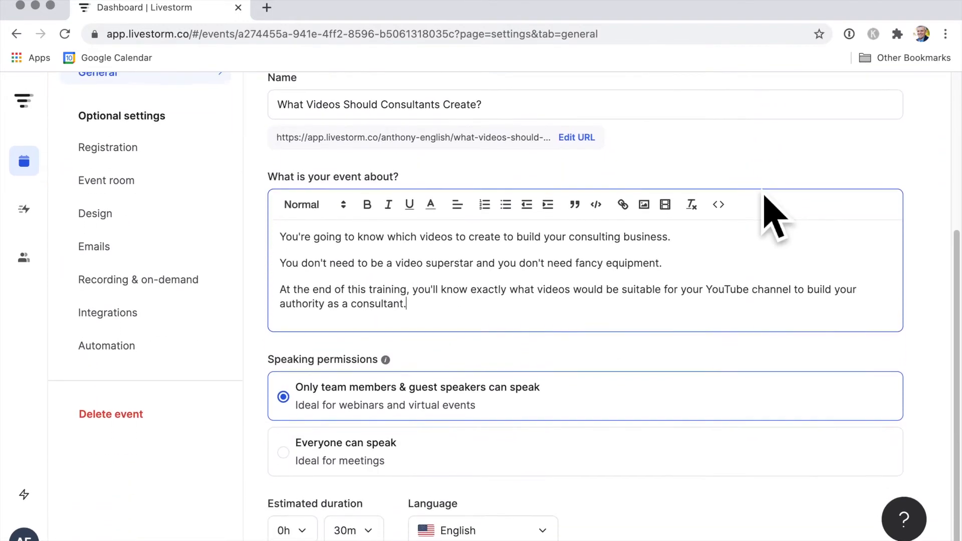
pyautogui.scroll(5, 727, 379)
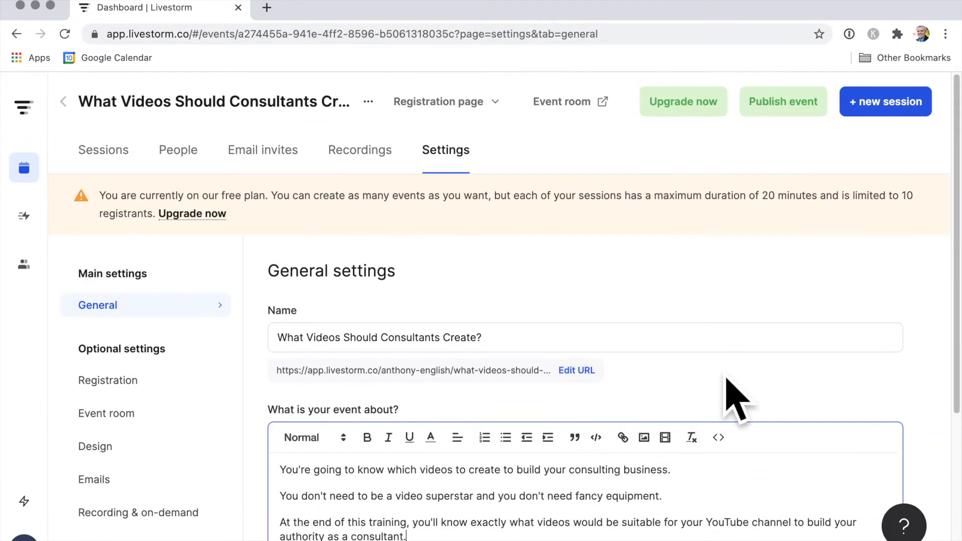
pyautogui.click(123, 377)
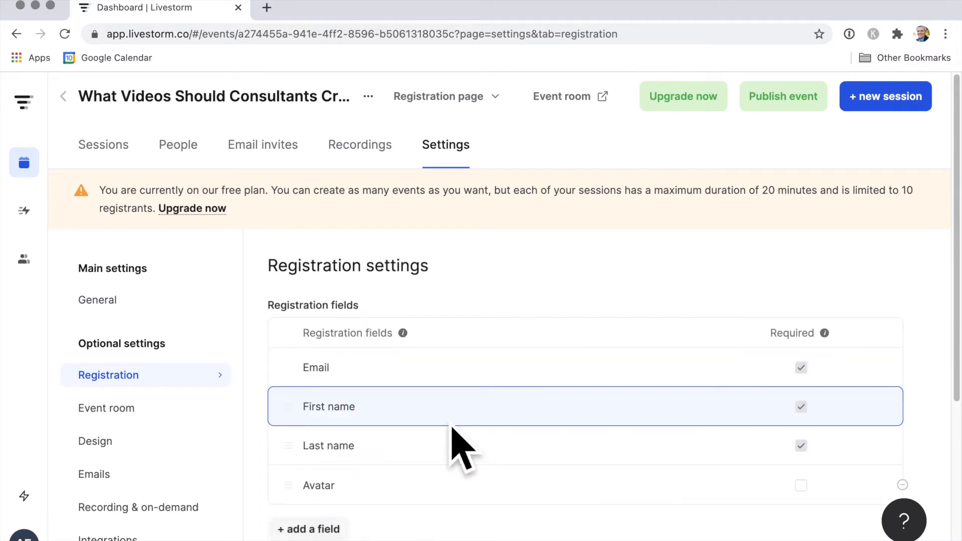
pyautogui.scroll(-3, 452, 430)
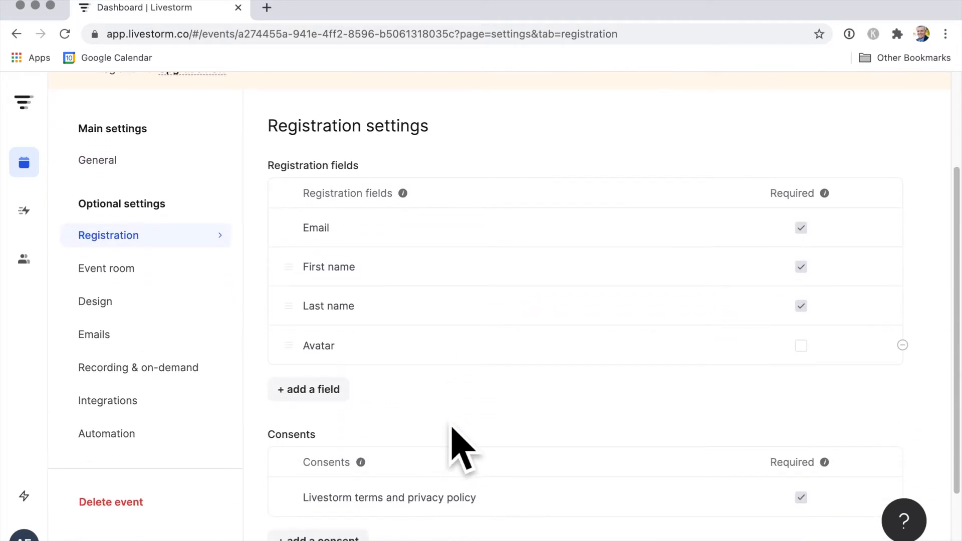
pyautogui.scroll(-2, 452, 430)
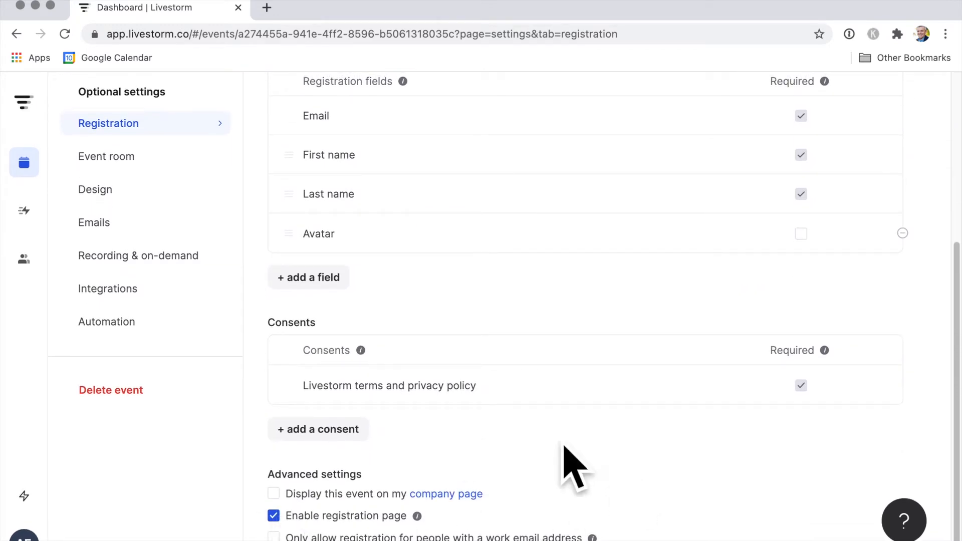
# - Review the event room settings for chat, questions, polls and people, and the design settings for colours, logo and cover image
pyautogui.click(123, 167)
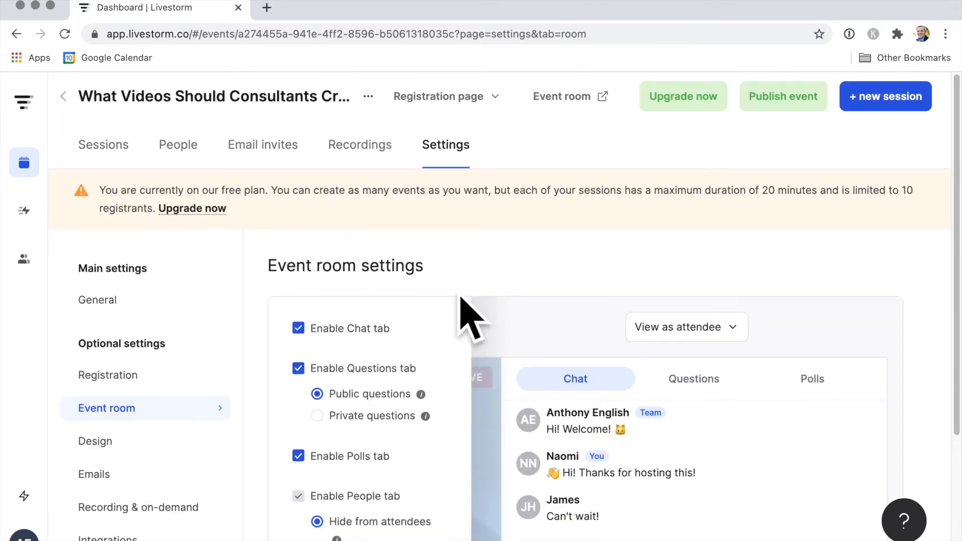
pyautogui.scroll(-2, 461, 297)
pyautogui.scroll(-2, 460, 298)
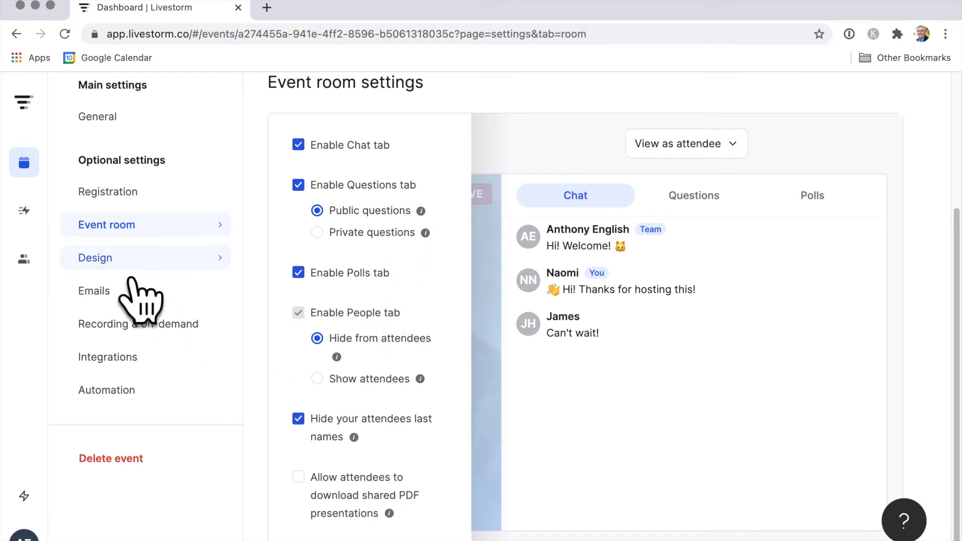
pyautogui.click(125, 260)
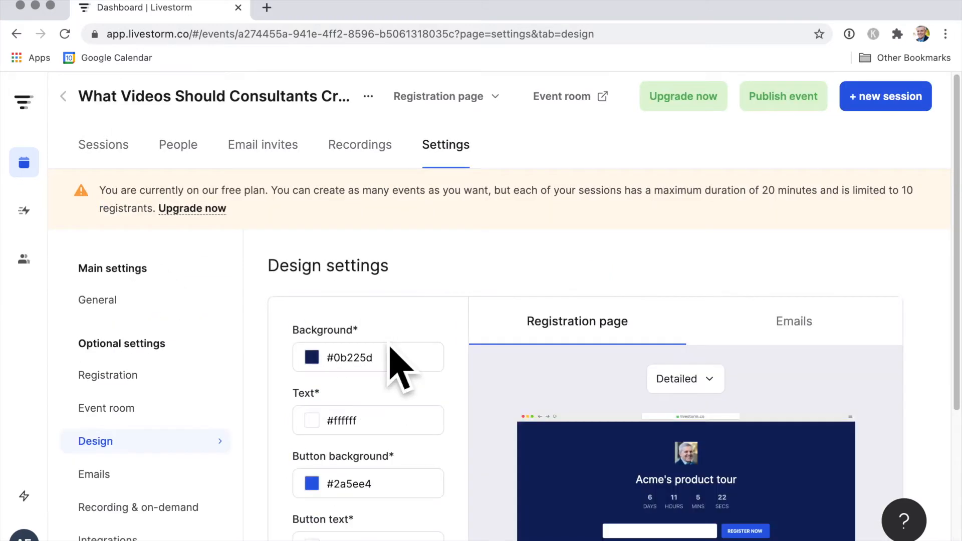
pyautogui.scroll(-5, 396, 369)
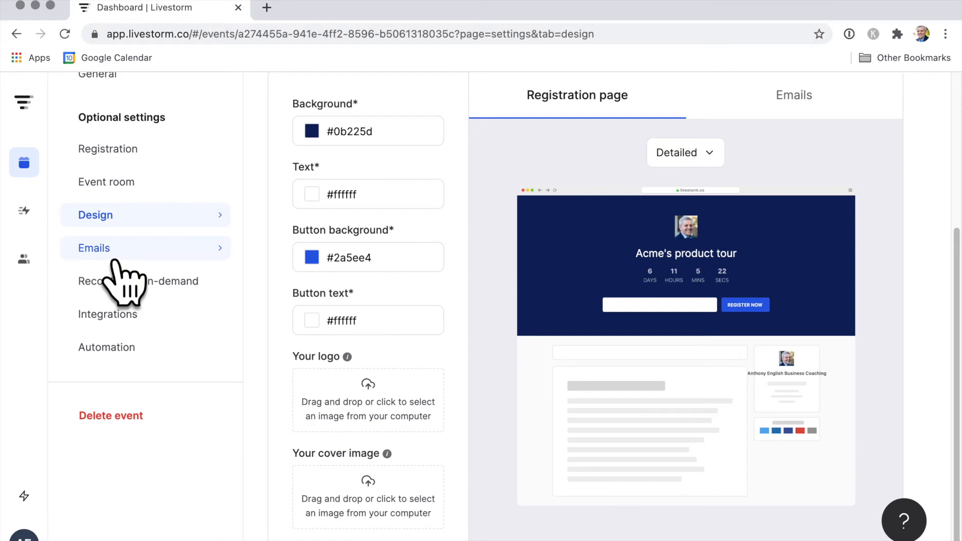
# - Preview the registration confirmation email that attendees receive right after registration
pyautogui.click(153, 256)
pyautogui.scroll(-5, 622, 432)
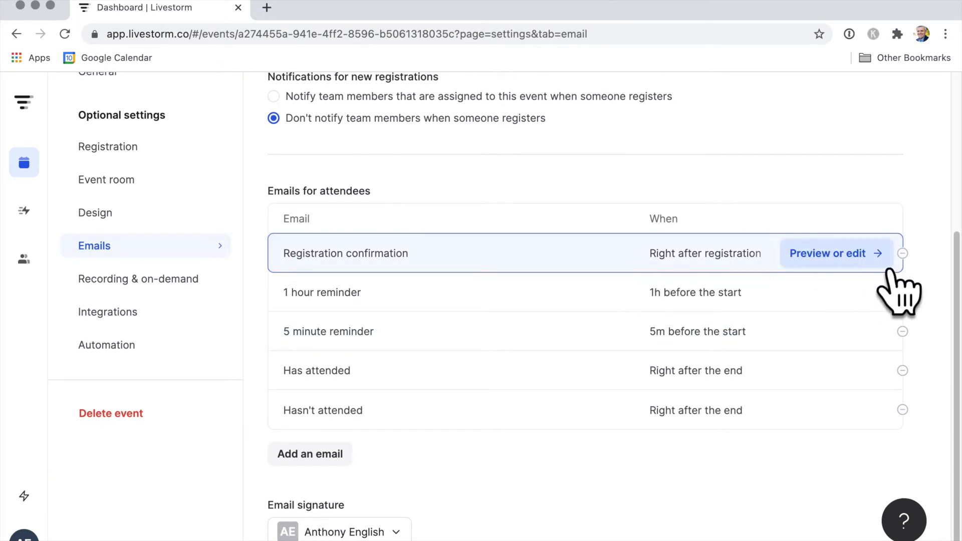
pyautogui.click(873, 256)
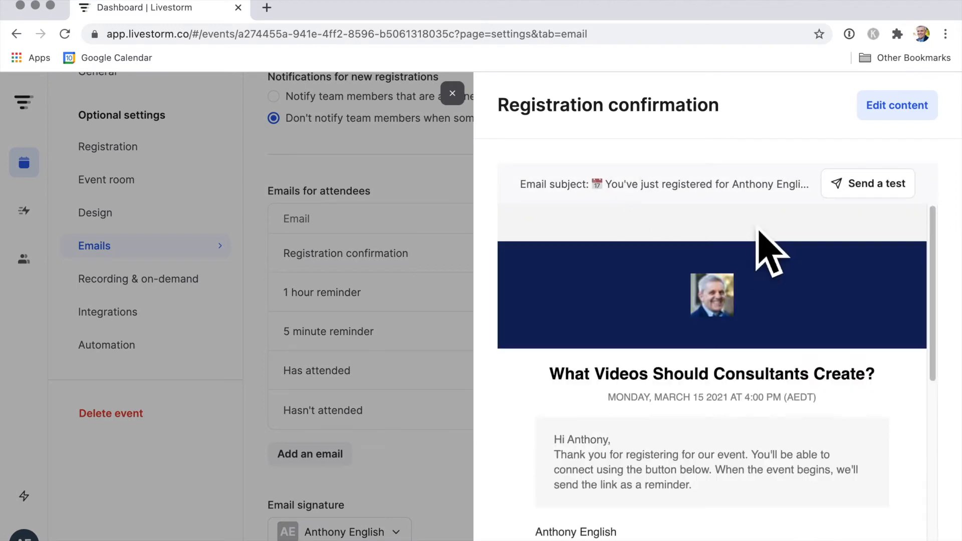
pyautogui.scroll(-3, 769, 226)
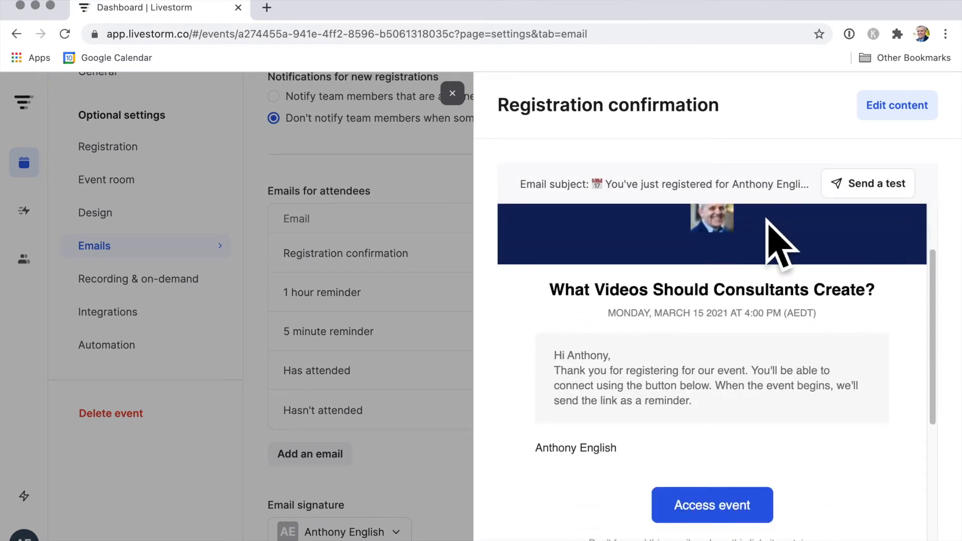
pyautogui.scroll(-3, 769, 225)
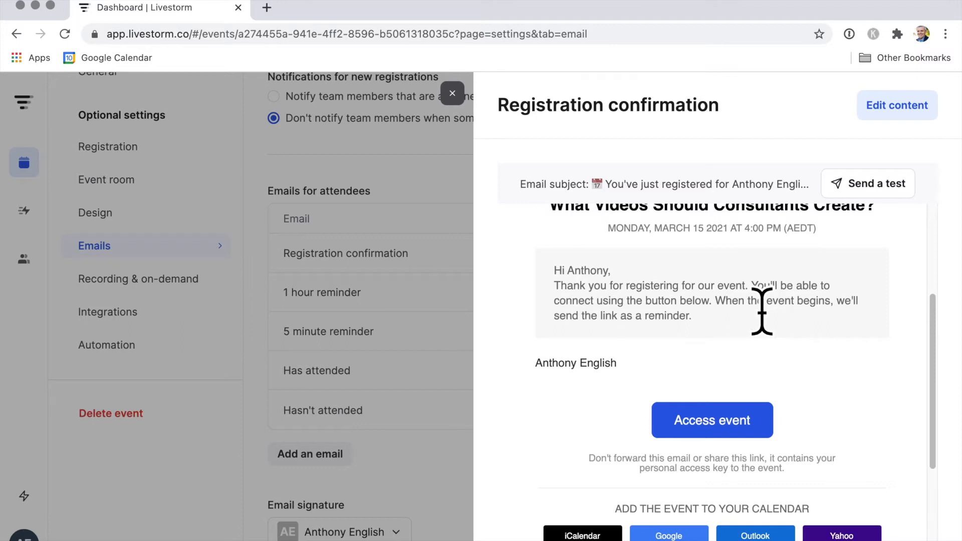
# - Edit the registration confirmation email's content, setting the preheader text to "You're in for the consultants' videos training"
pyautogui.click(937, 131)
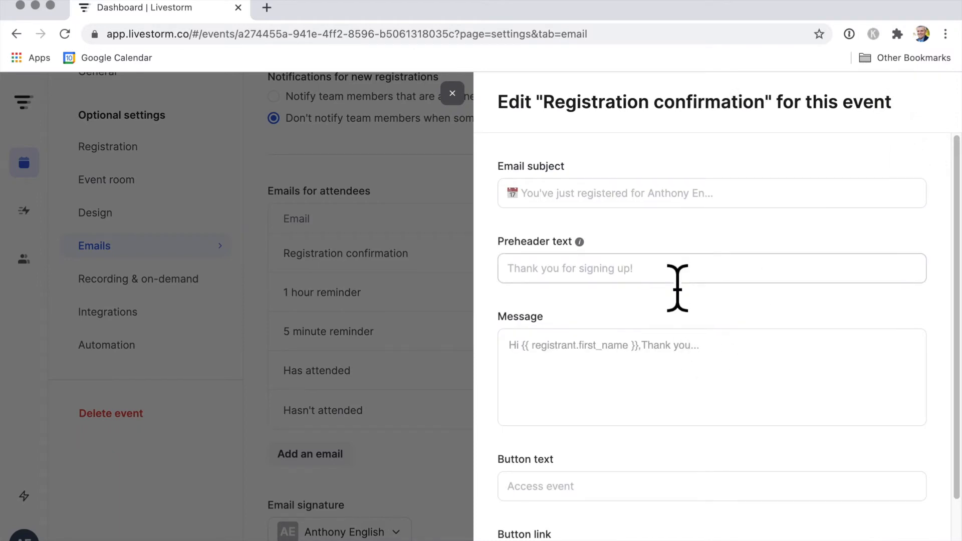
pyautogui.click(677, 280)
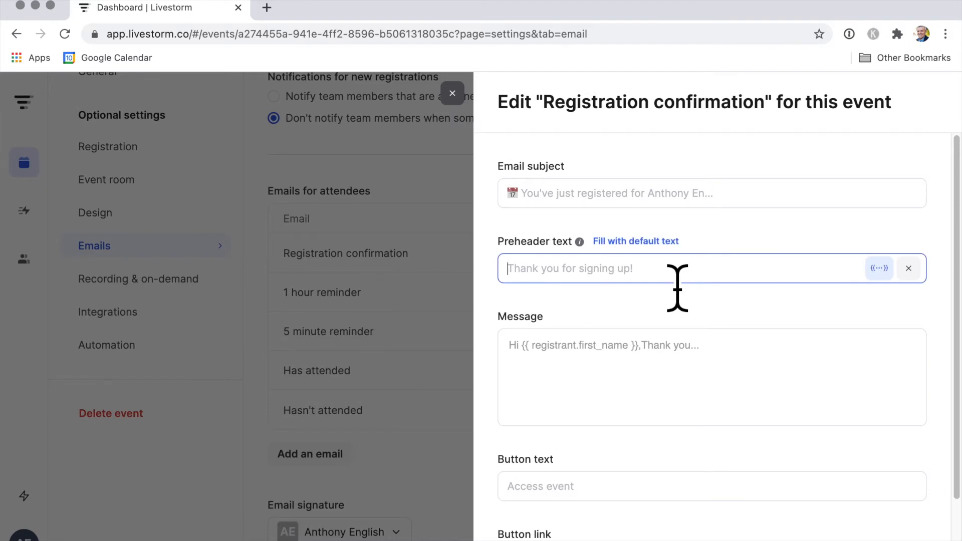
pyautogui.write("You're in for the consultants' video")
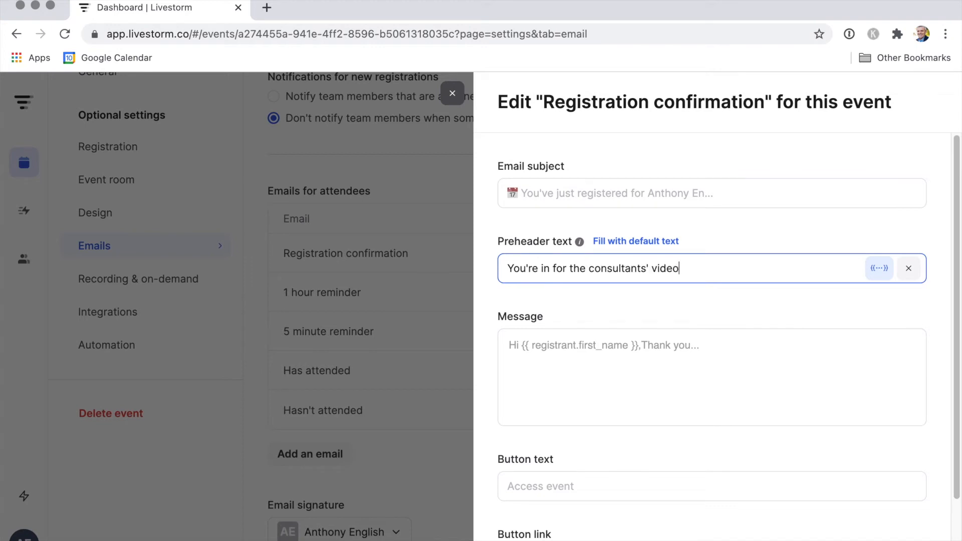
pyautogui.write('s training')
# - Fill the message with the default text and replace its opening with "Congratulations {{ registrant.first_name }}!" and a sentence promising clear advice on what videos to create
pyautogui.click(721, 378)
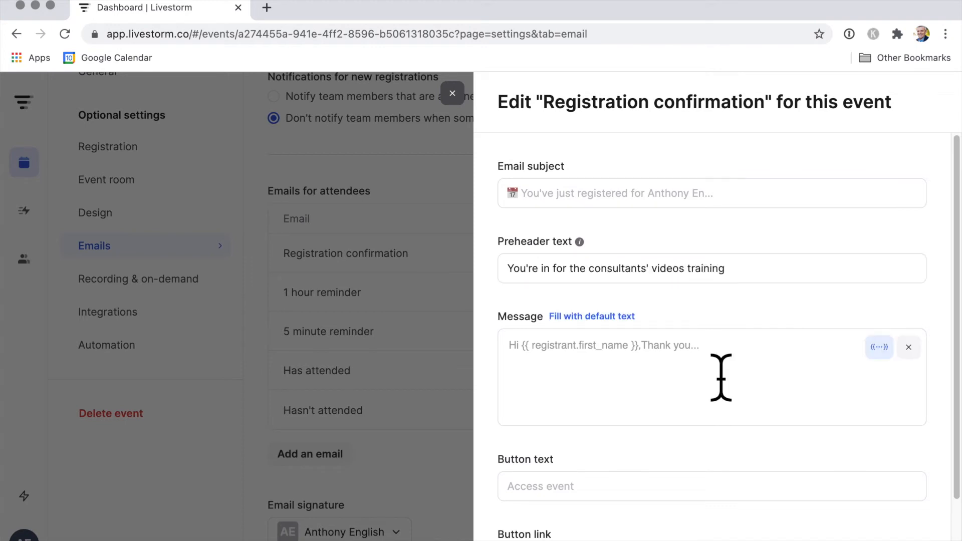
pyautogui.click(627, 332)
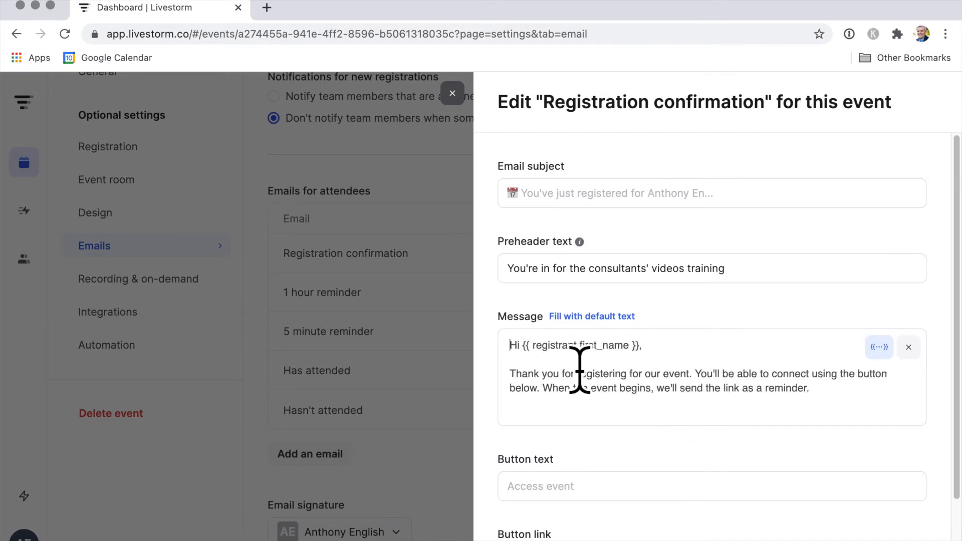
pyautogui.click(516, 346)
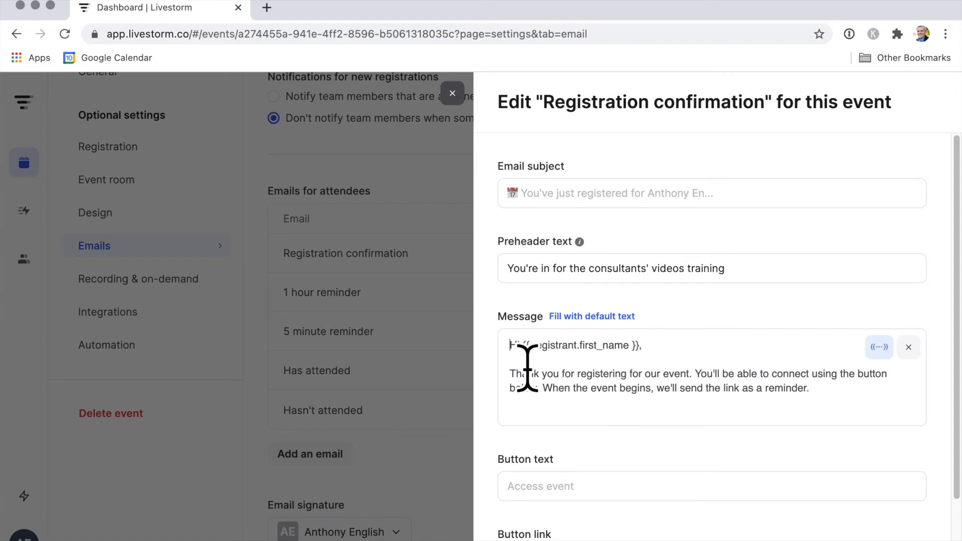
pyautogui.press('BackSpace')
pyautogui.press('BackSpace')
pyautogui.write('Congrau')
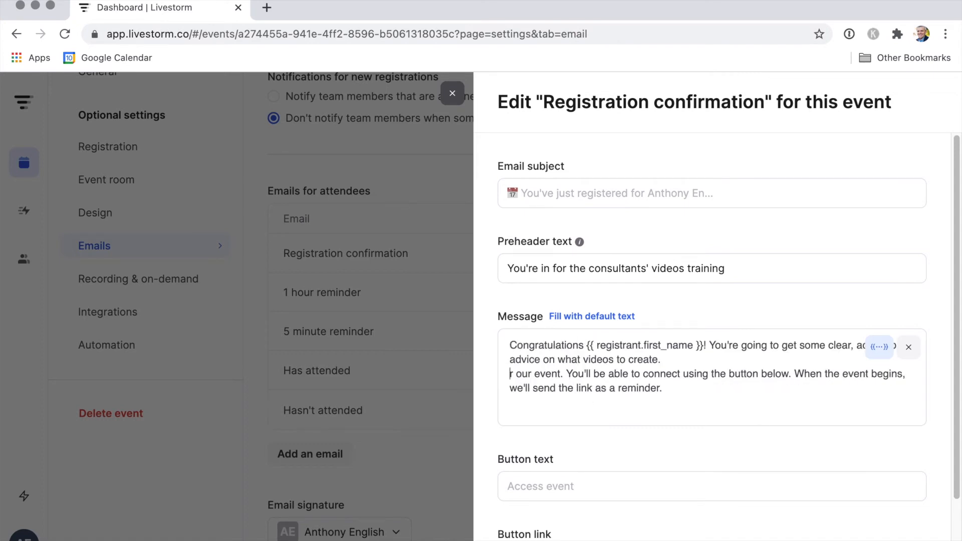
# - Start a separate second paragraph with "You'll be able to connect using the button below", removing the leftover default words before it
pyautogui.press('Return')
pyautogui.press('Delete')
pyautogui.write("You'll")
pyautogui.hotkey('shift', 'Right')
pyautogui.hotkey('shift', 'Right')
pyautogui.hotkey('shift', 'Right')
pyautogui.hotkey('shift', 'Right')
pyautogui.hotkey('shift', 'Right')
pyautogui.hotkey('shift', 'Right')
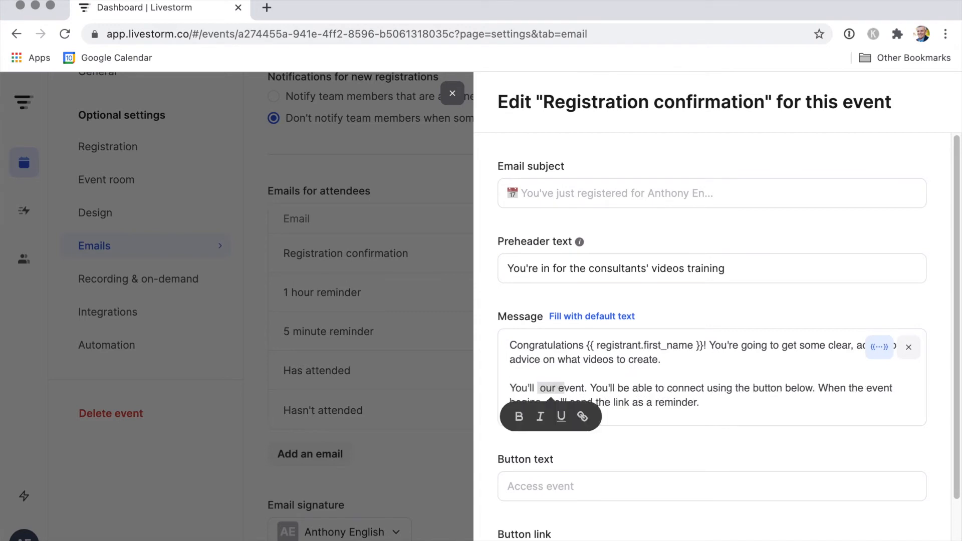
pyautogui.moveTo(612, 390); pyautogui.dragTo(615, 389)
pyautogui.press('BackSpace')
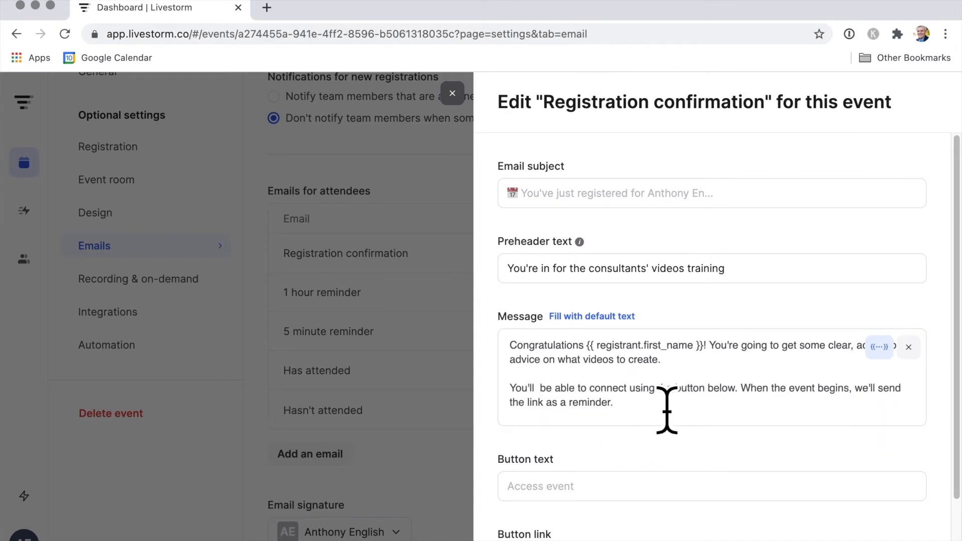
# - Insert "to our consultants' videos training" after "connect" and remove the extra space after "You'll"
pyautogui.click(632, 391)
pyautogui.write("to our consultants' videos training")
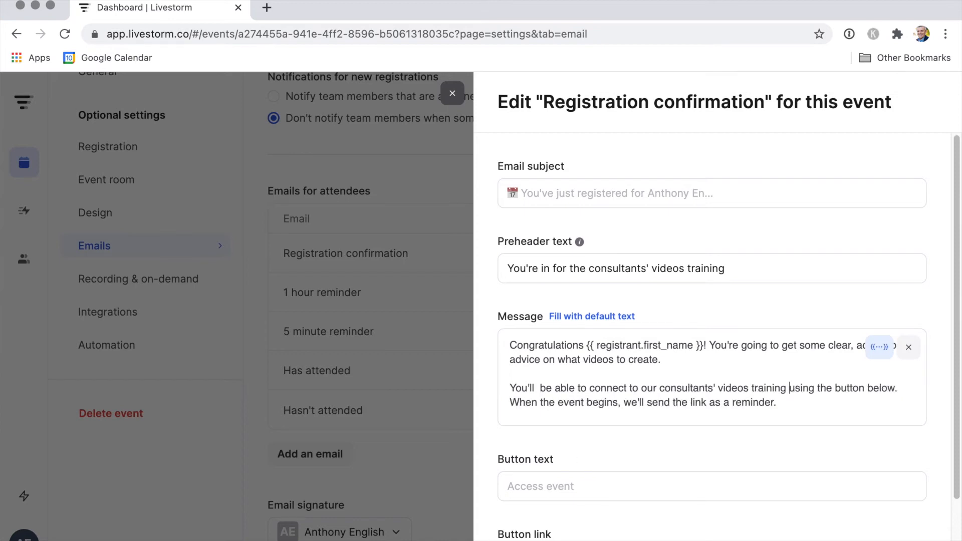
pyautogui.press('BackSpace')
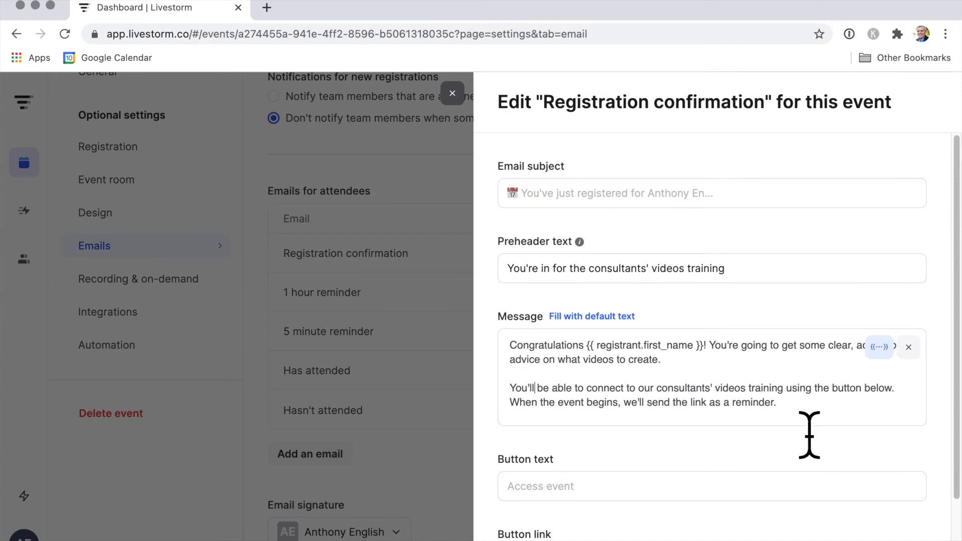
# - Save the updates to the registration confirmation email and close its preview
pyautogui.click(620, 499)
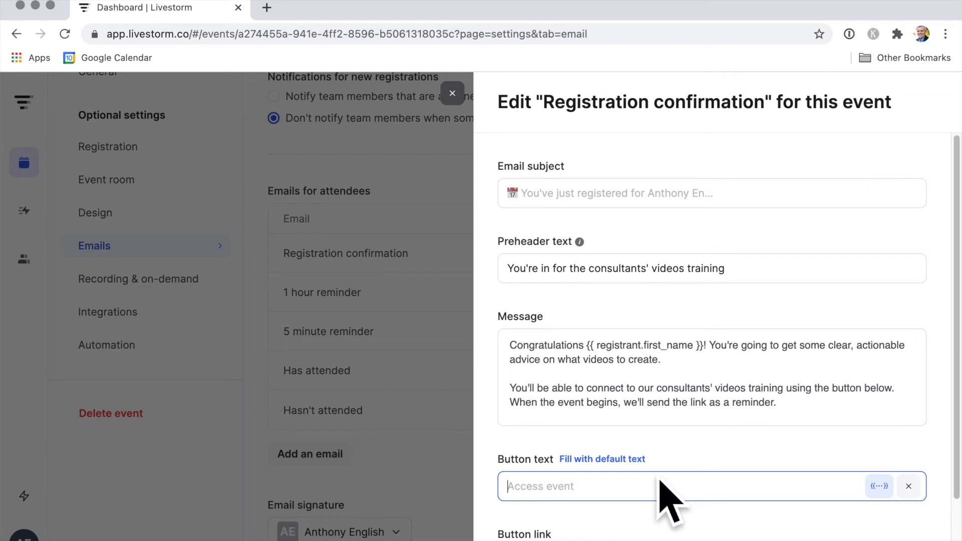
pyautogui.scroll(-3, 660, 481)
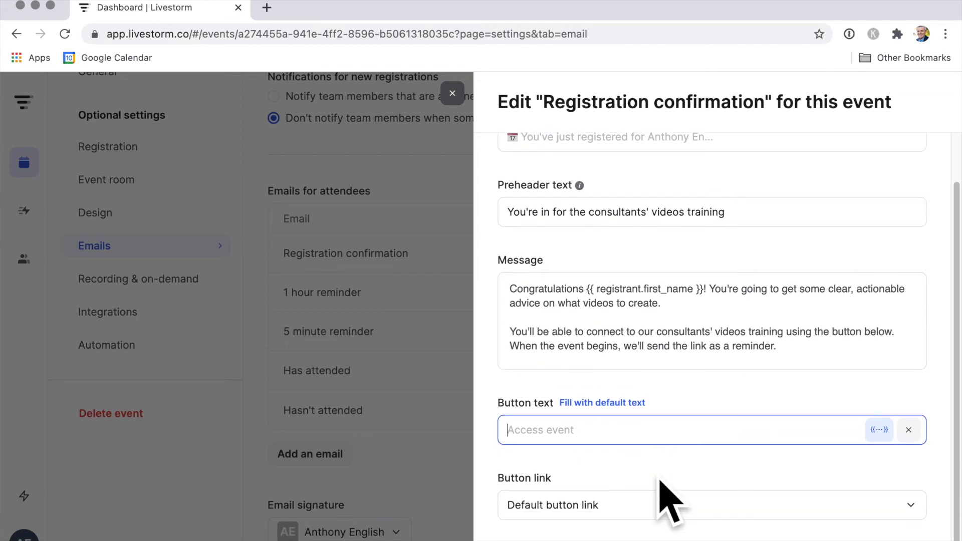
pyautogui.click(882, 532)
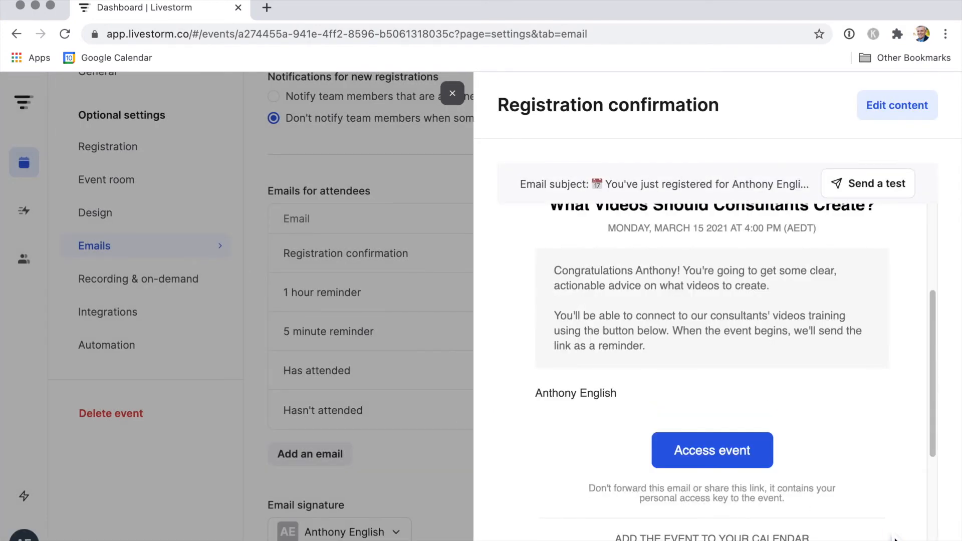
pyautogui.click(383, 231)
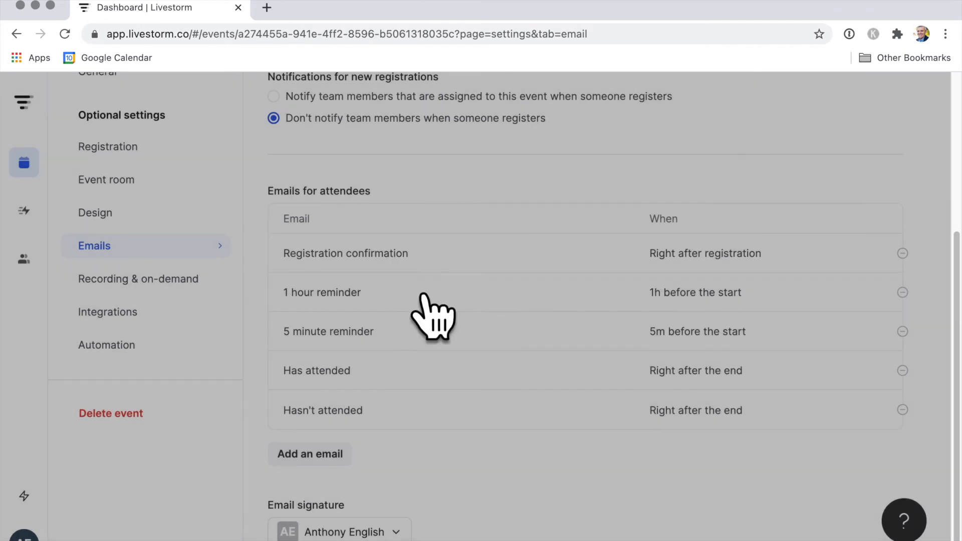
# - Preview the "Has attended" email and look through its editable subject, preheader, message and button fields, then return to the email settings
pyautogui.moveTo(432, 299)
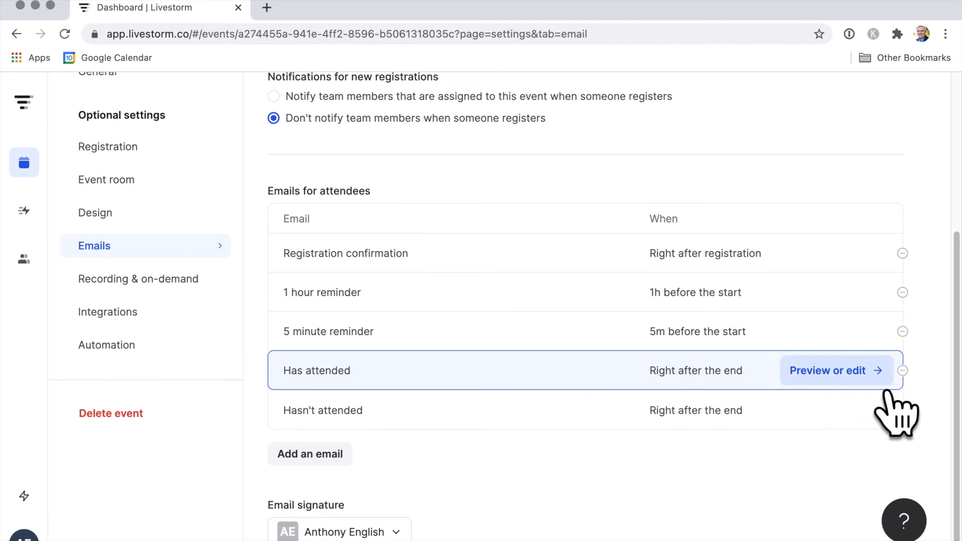
pyautogui.click(886, 391)
pyautogui.scroll(-5, 870, 391)
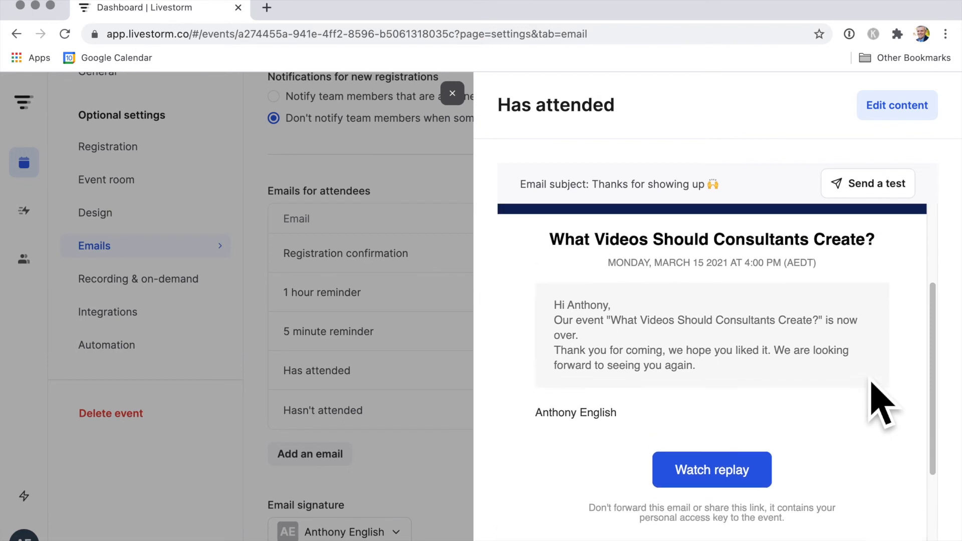
pyautogui.click(925, 112)
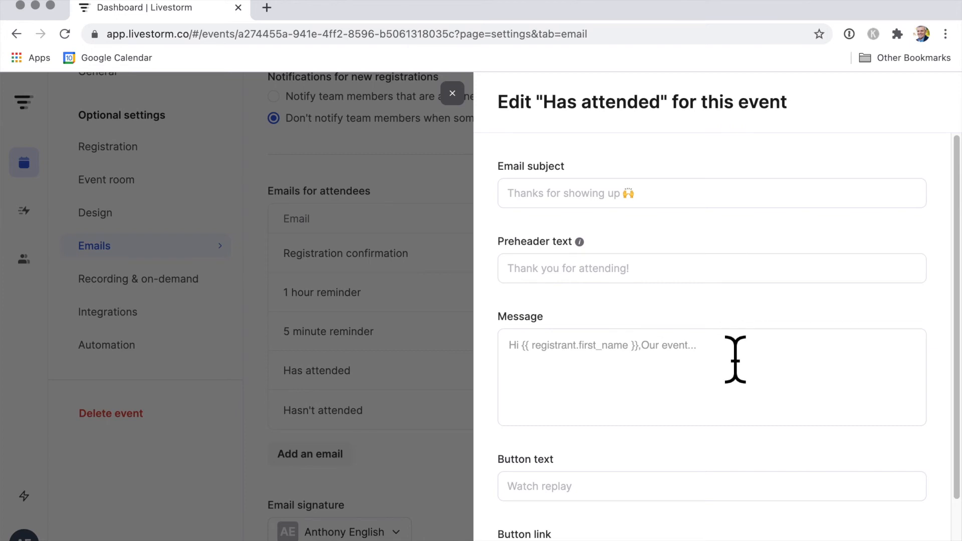
pyautogui.scroll(-2, 735, 360)
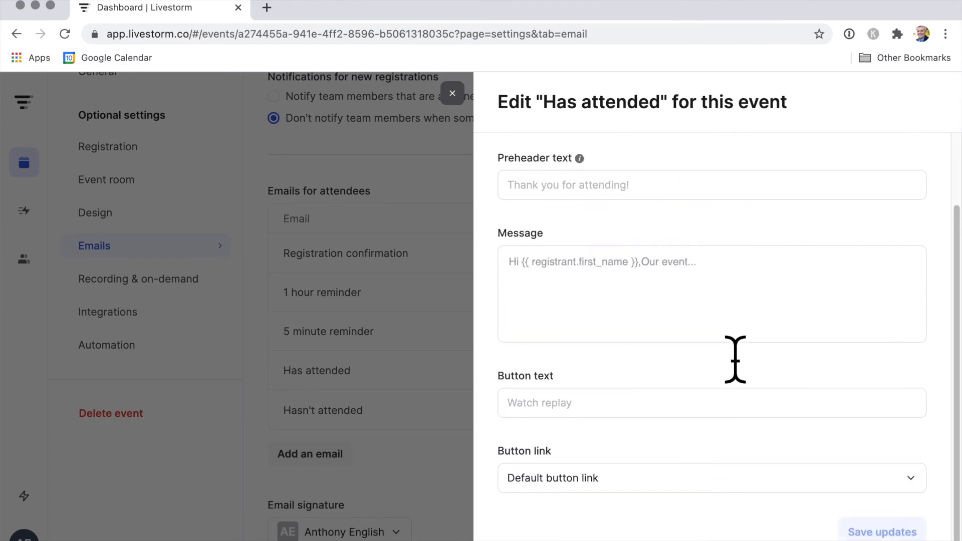
pyautogui.click(386, 437)
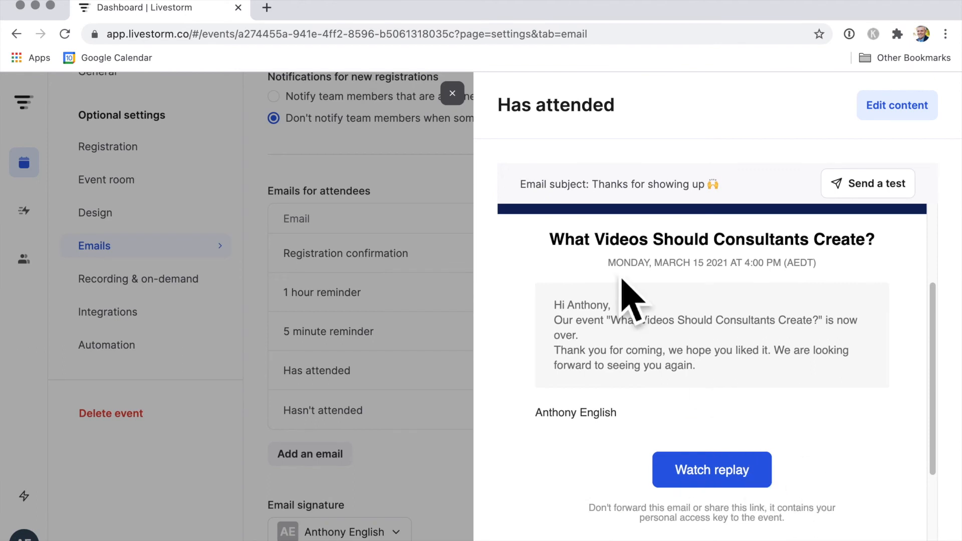
pyautogui.click(455, 95)
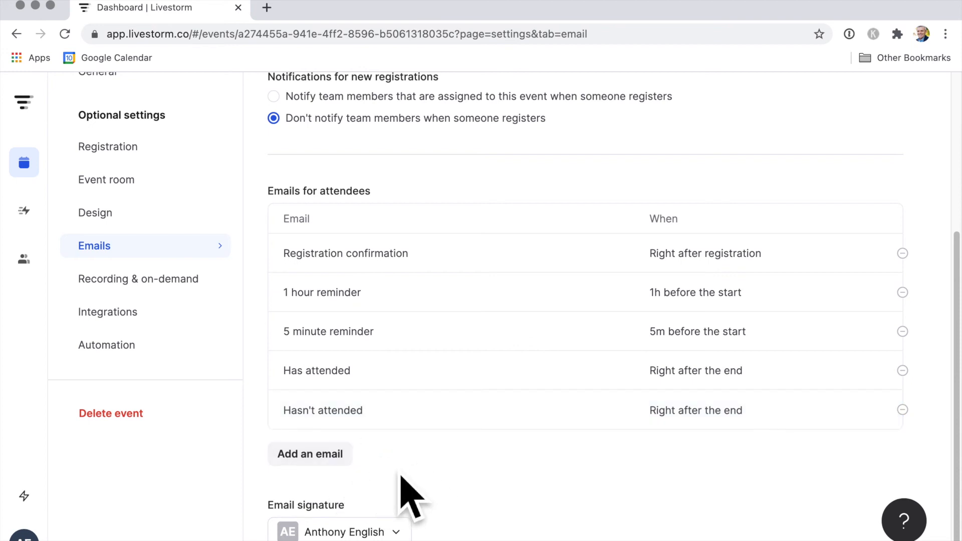
# - Review the event's Recording & on-demand settings for recording, replay access and replay video source
pyautogui.scroll(5, 407, 496)
pyautogui.click(150, 470)
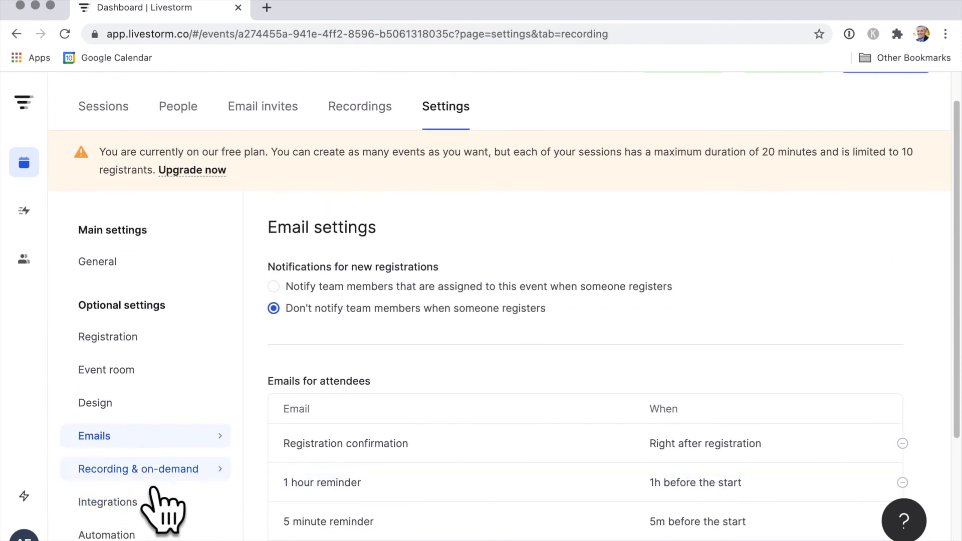
pyautogui.scroll(-2, 462, 516)
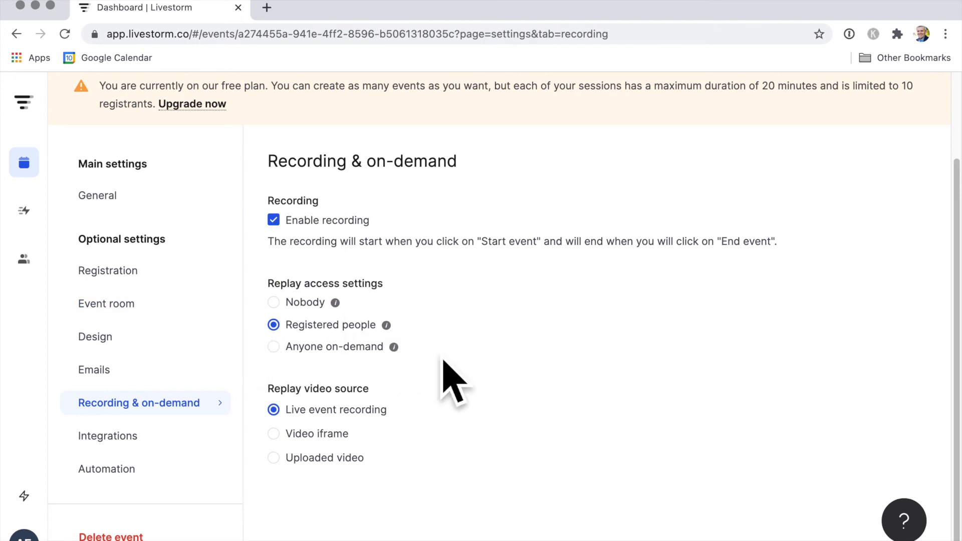
pyautogui.scroll(-1, 444, 362)
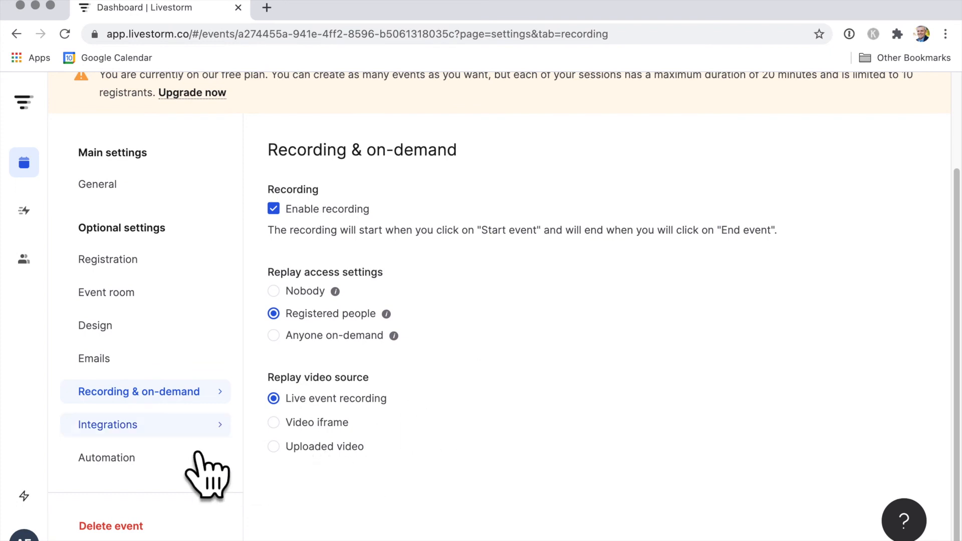
# - Publish the event and copy the link to its detailed registration page
pyautogui.scroll(3, 440, 477)
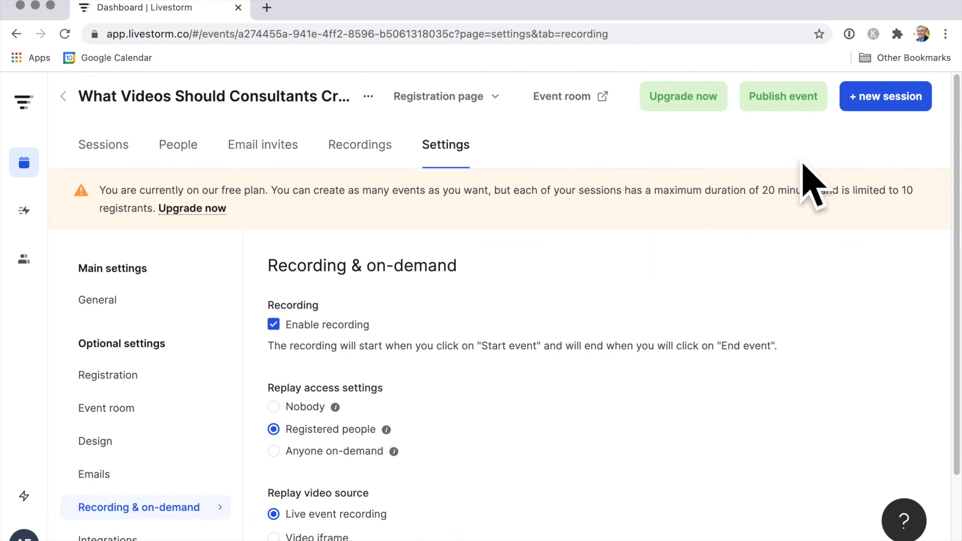
pyautogui.click(813, 109)
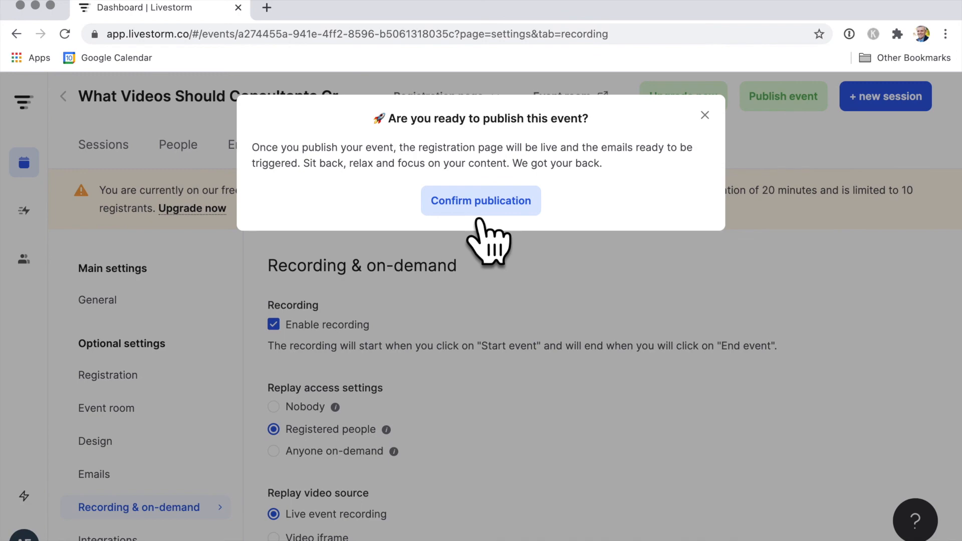
pyautogui.click(451, 198)
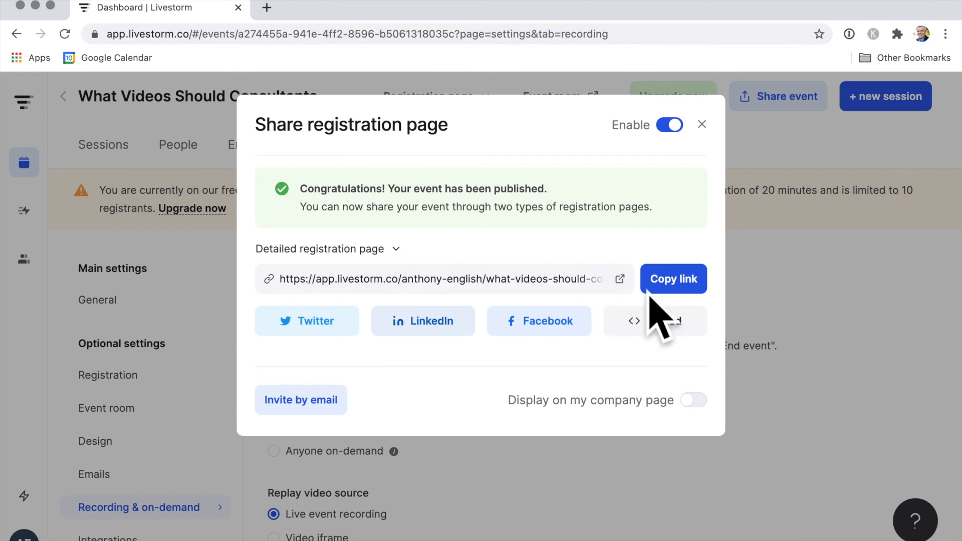
pyautogui.click(705, 294)
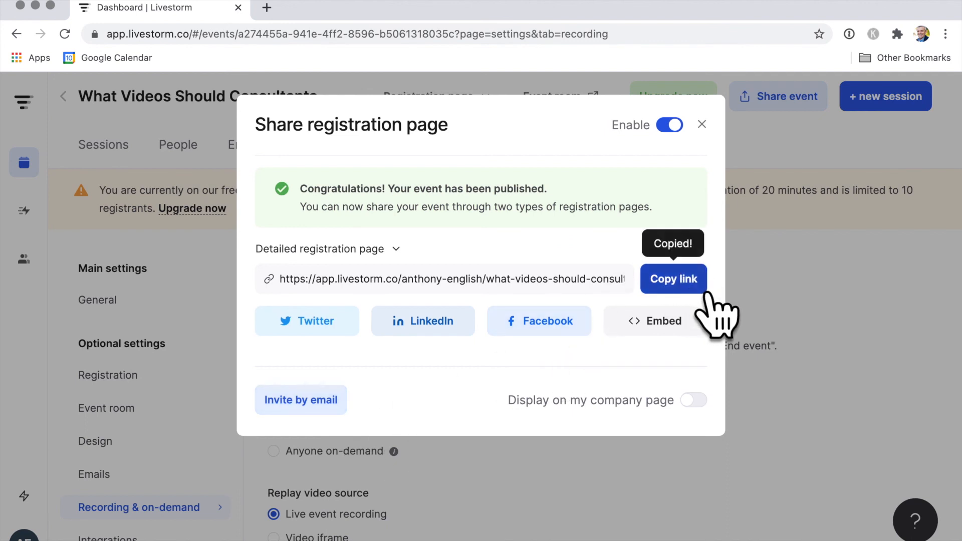
pyautogui.click(707, 128)
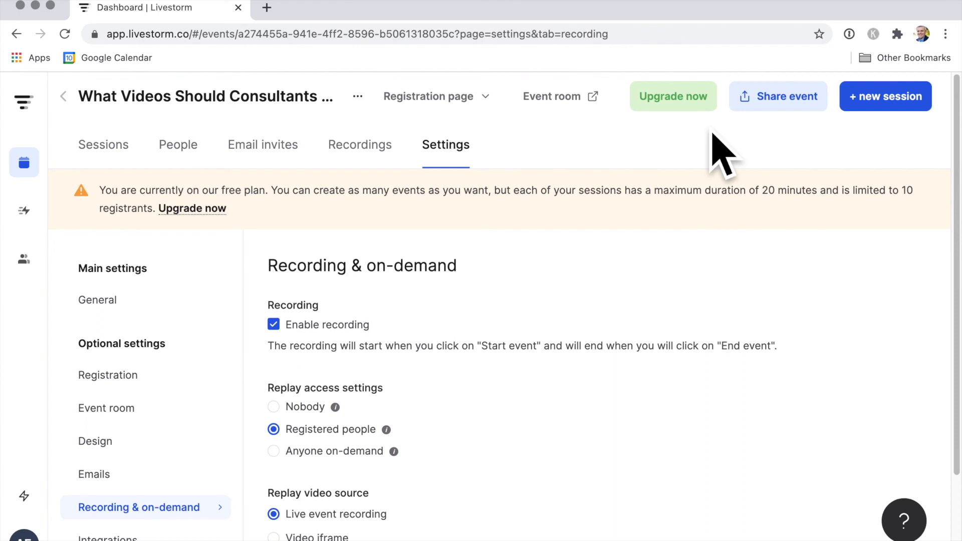